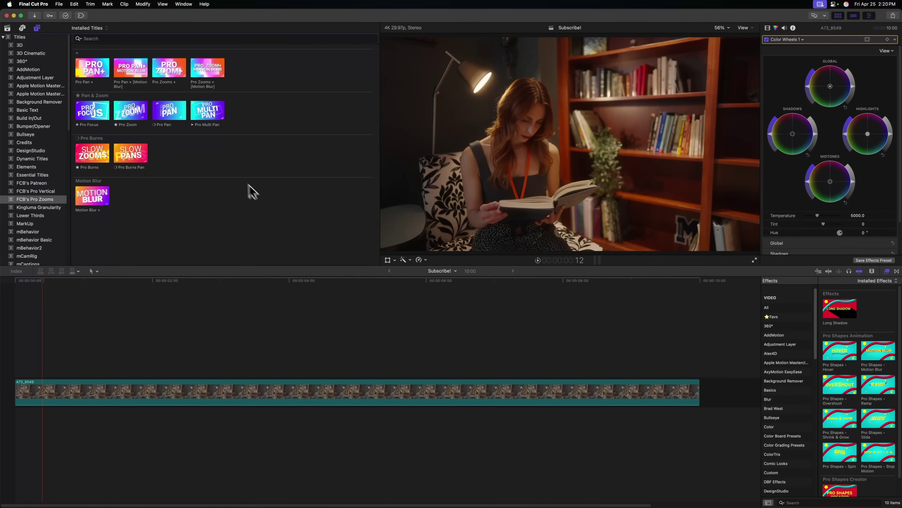
Place the Pro Zooms + title above the clip and preview it, revealing a missing-title placeholder
left_click_drag(167, 83, 40, 332)
left_click(83, 280)
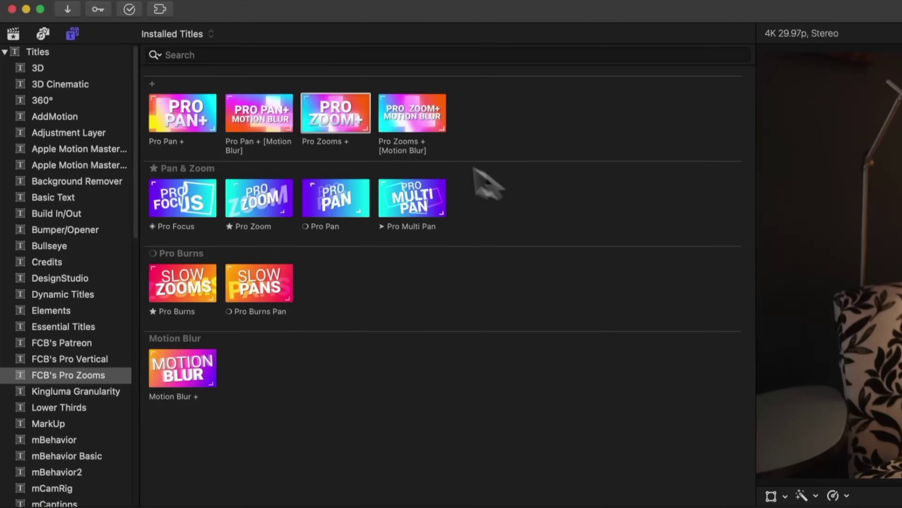
right_click(343, 116)
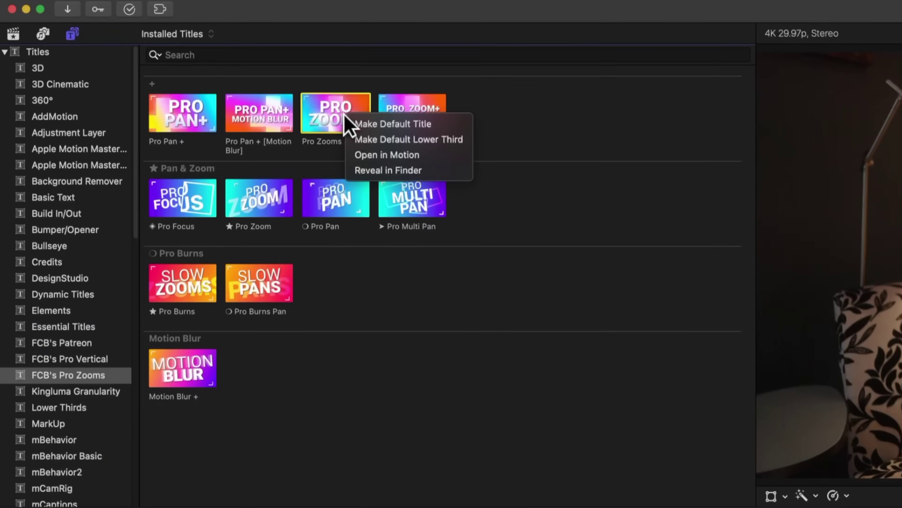
Reveal the Pro Zooms + template file in Finder and open it with TextEdit
left_click(367, 171)
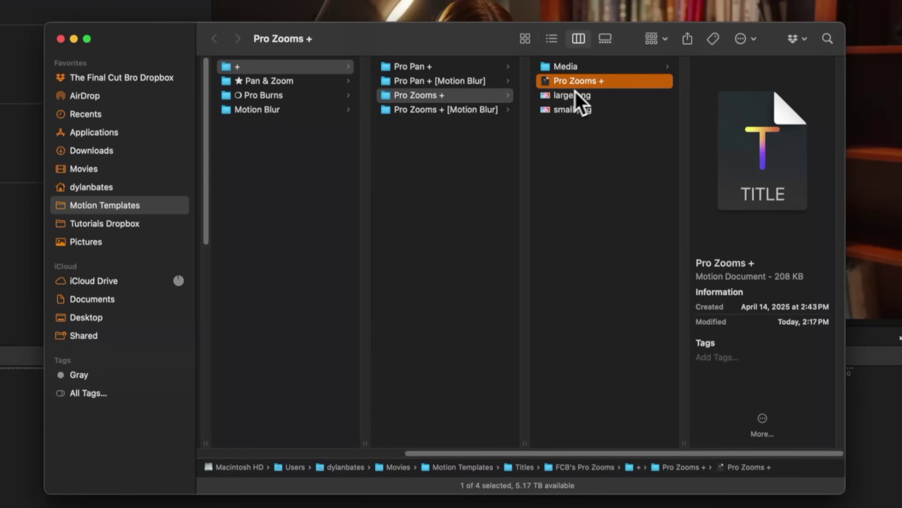
right_click(577, 85)
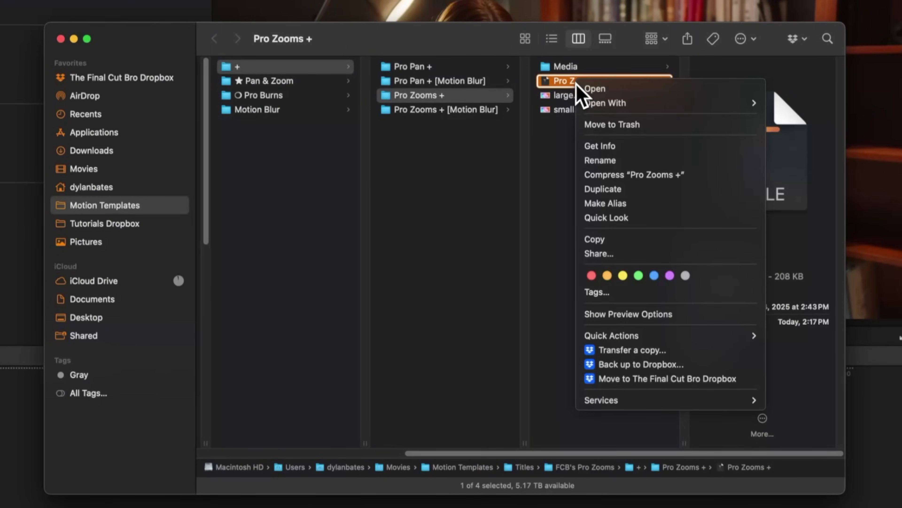
mouse_move(659, 104)
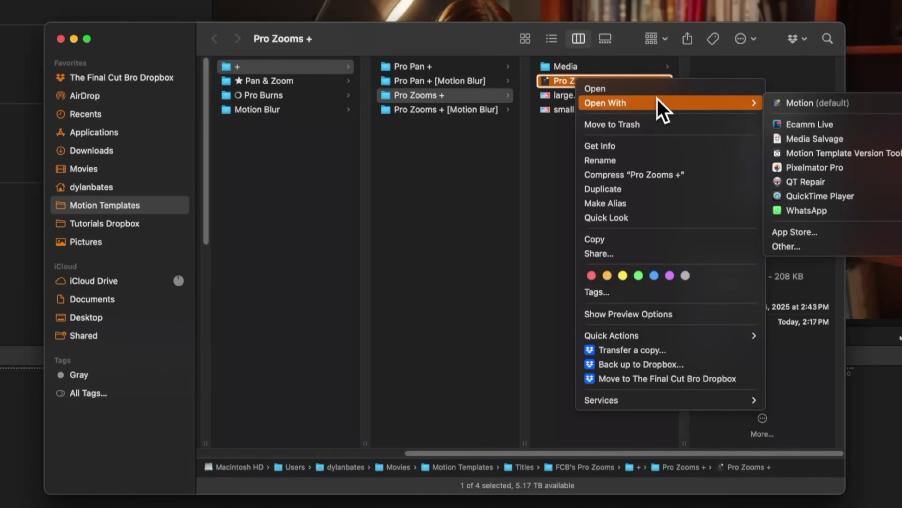
left_click(806, 246)
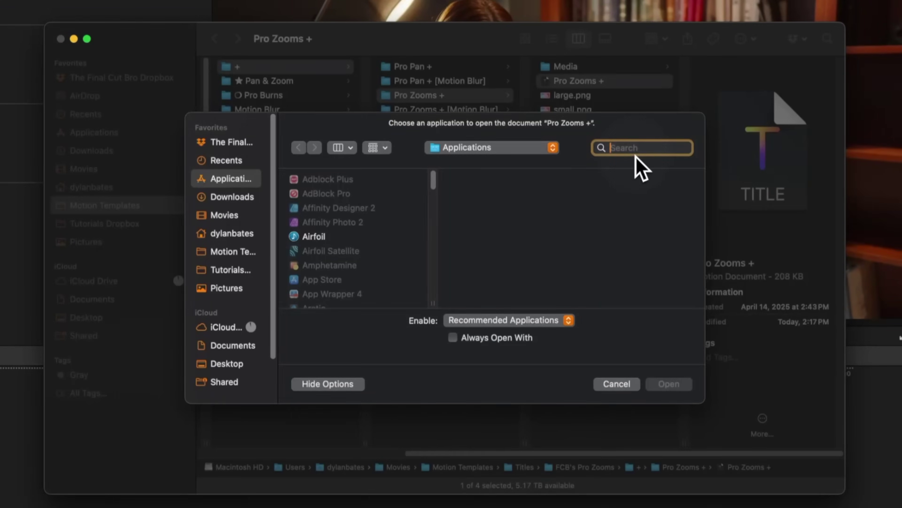
left_click(637, 154)
type("textedit")
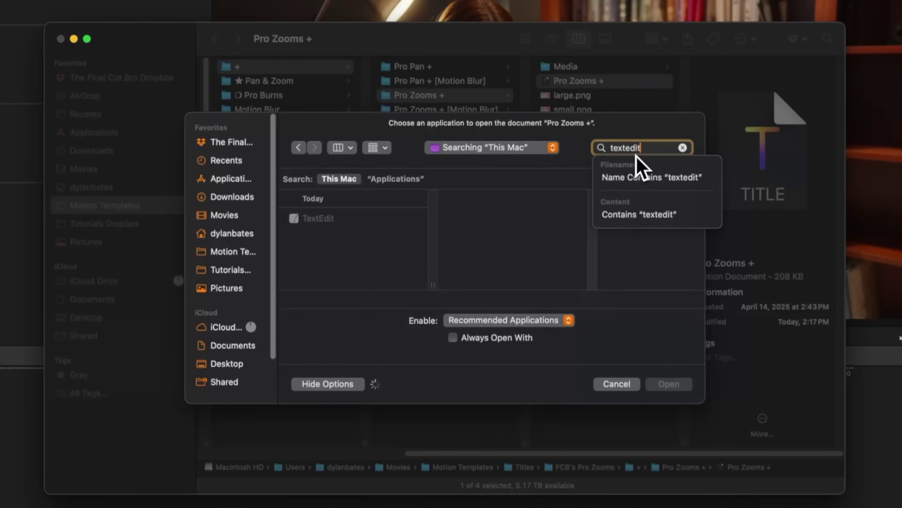
left_click(361, 219)
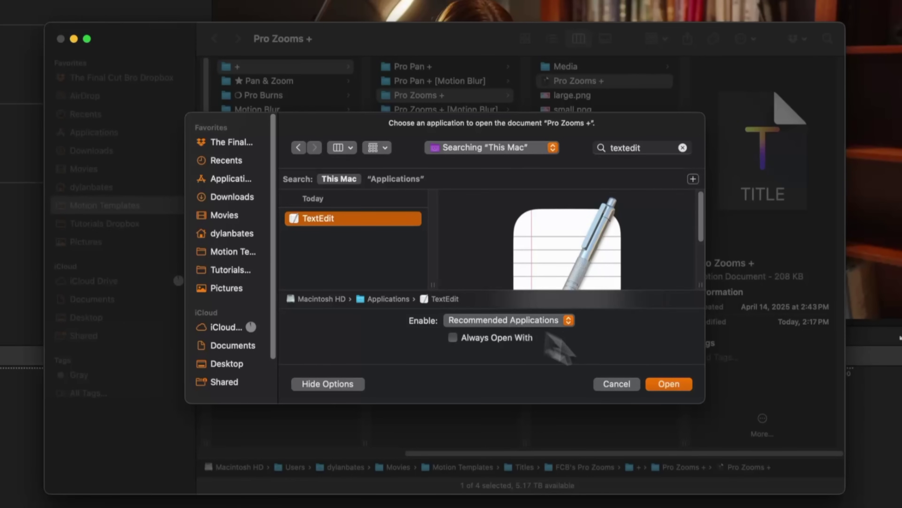
left_click(685, 384)
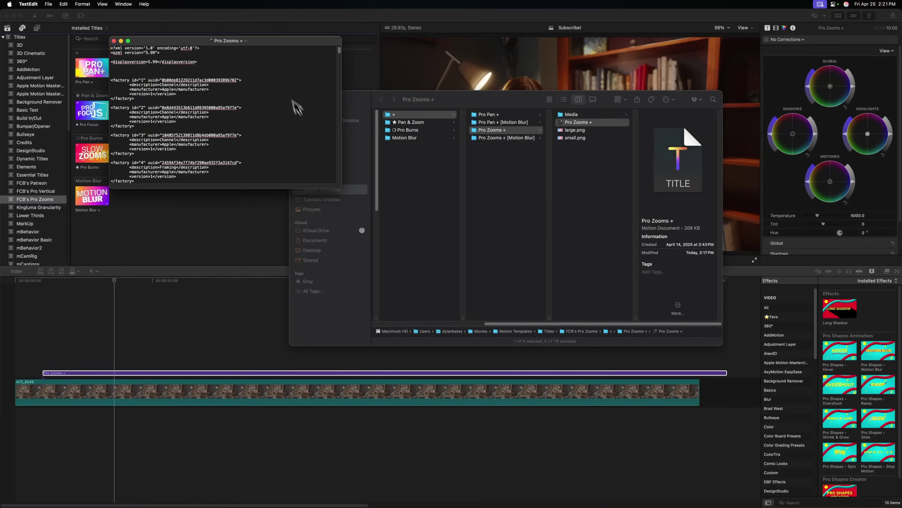
Change the ozml version and displayversion values from 5.99 to 5.14, then close the file
left_click_drag(291, 43, 367, 67)
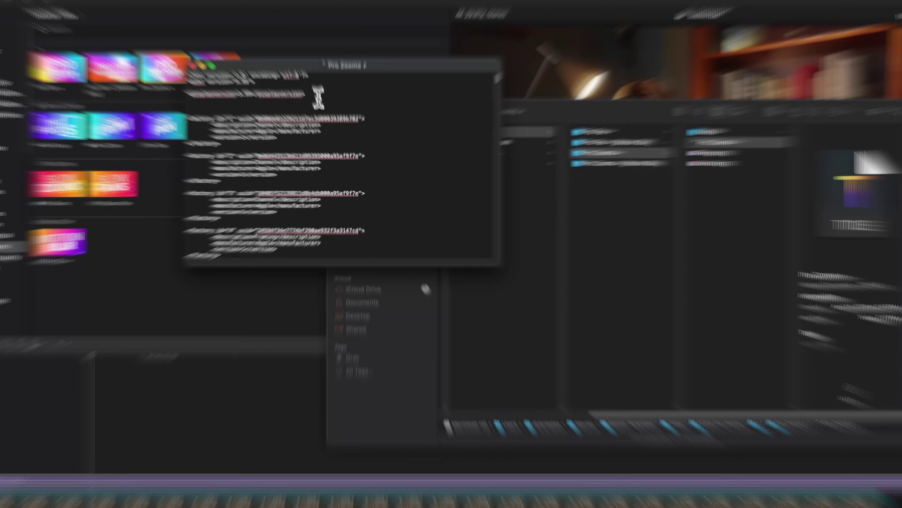
left_click_drag(249, 91, 176, 78)
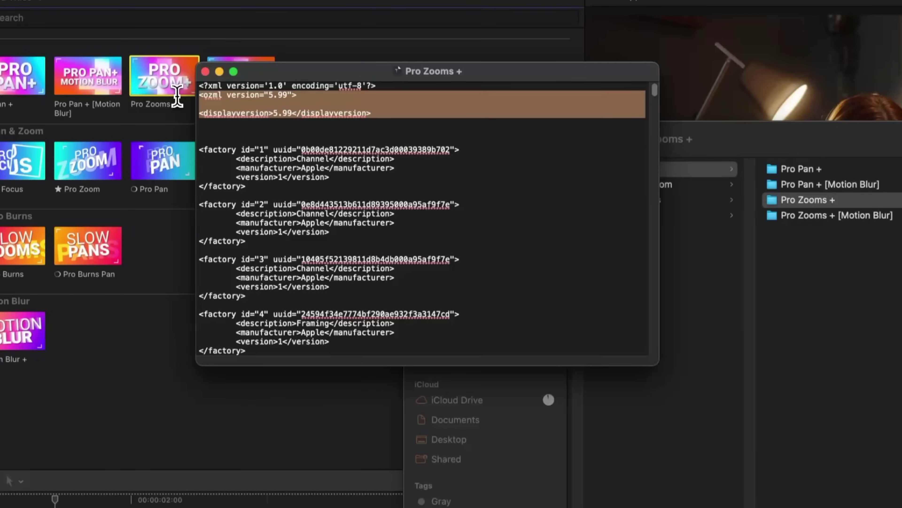
left_click(205, 95)
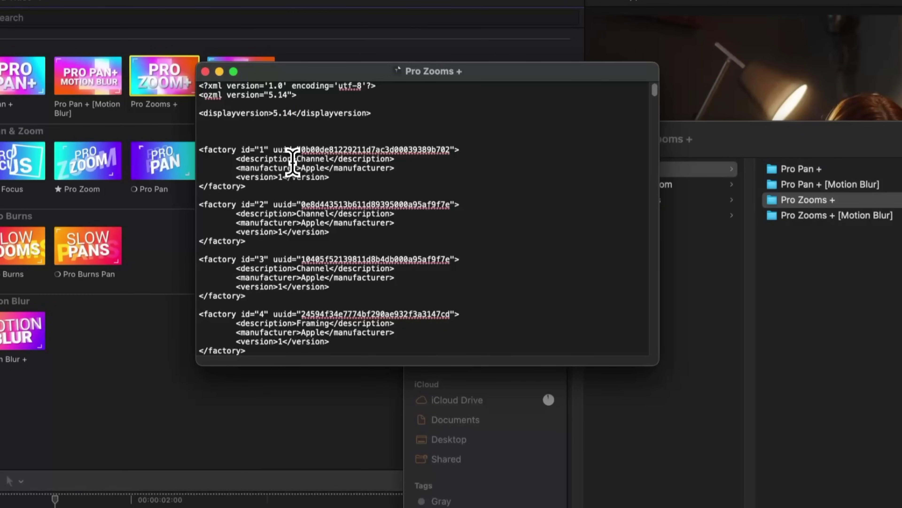
left_click(206, 71)
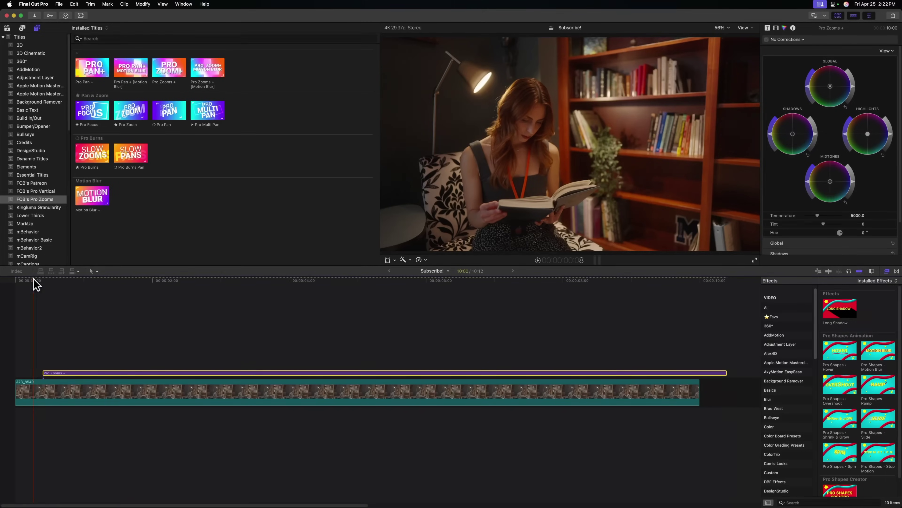
Play the timeline and move the Pro Zooms frame onto the reading woman's face
key("space")
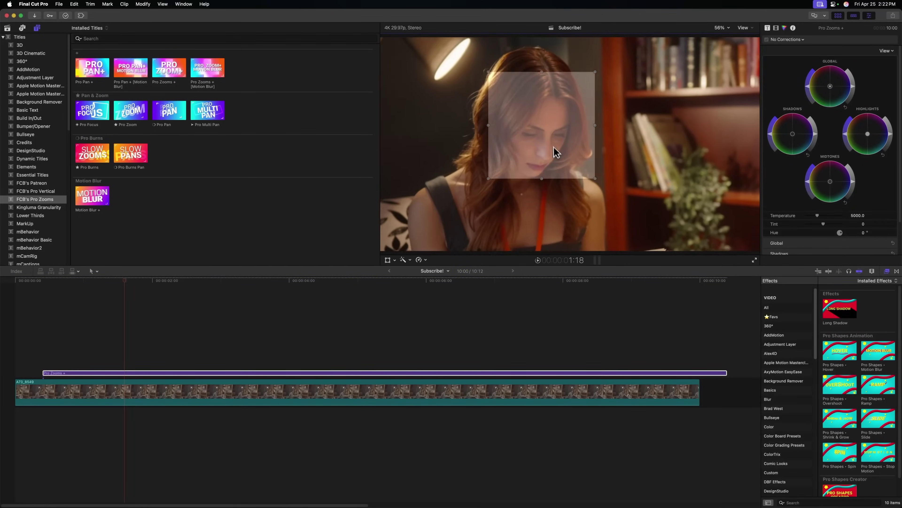
left_click_drag(610, 193, 582, 196)
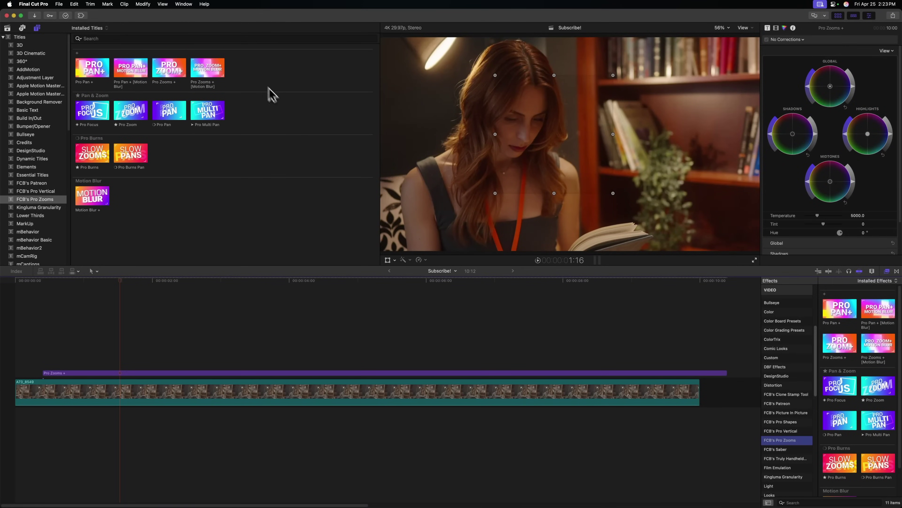
Scroll through the FCB's Pro Zooms category in the Effects browser
scroll(854, 274, "up", 2)
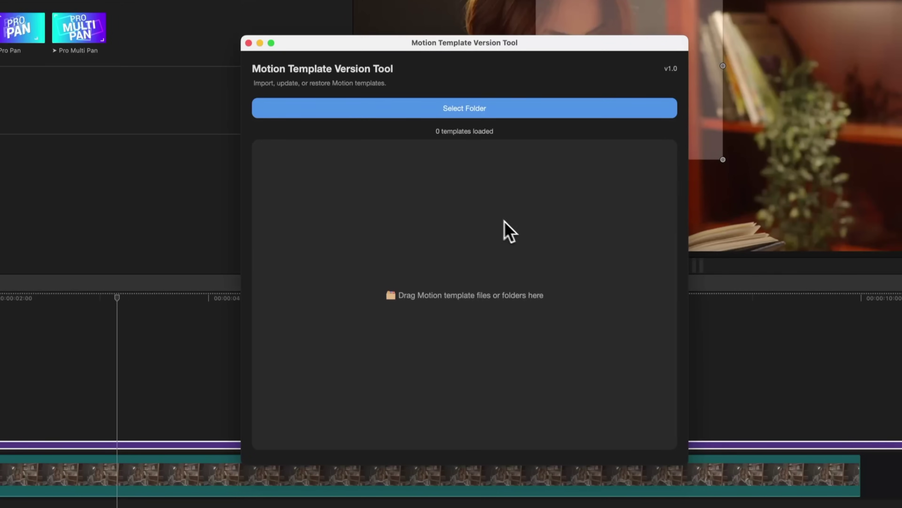
Load the Motion Templates Effects folder, bringing 743 templates into the tool
left_click(476, 113)
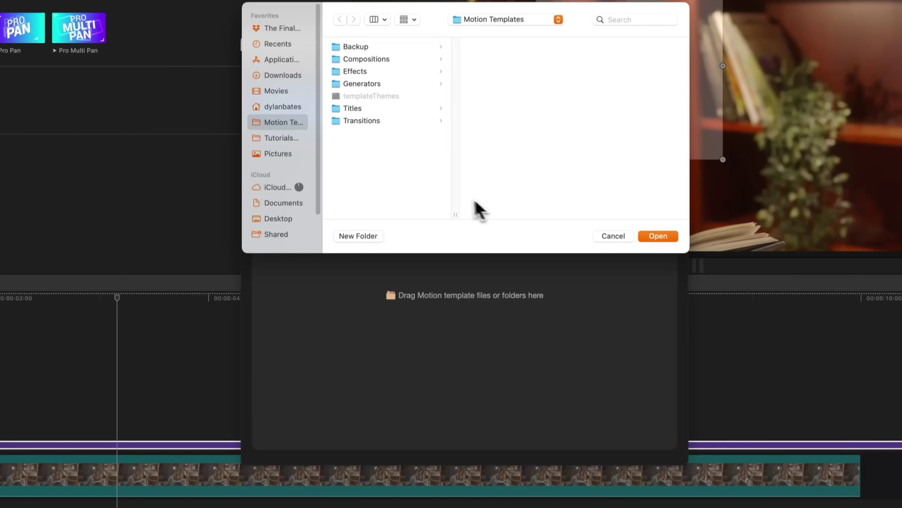
left_click(366, 73)
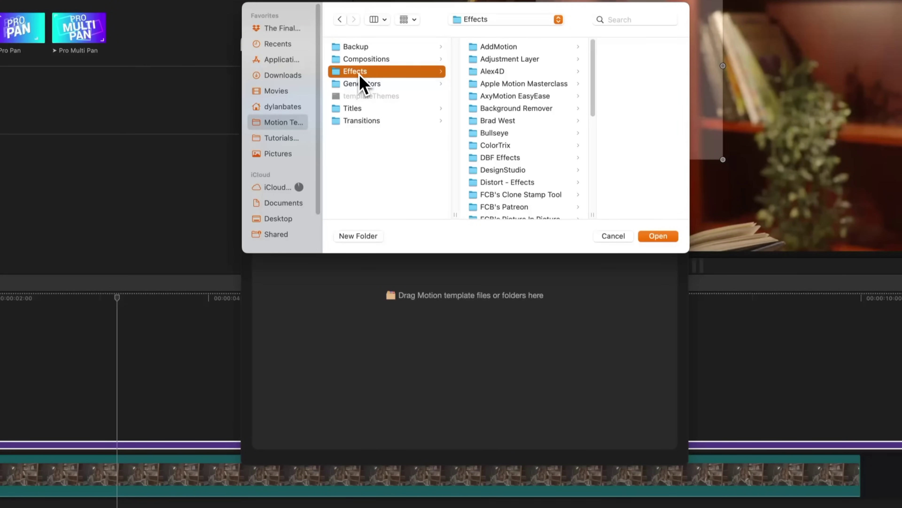
key("Return")
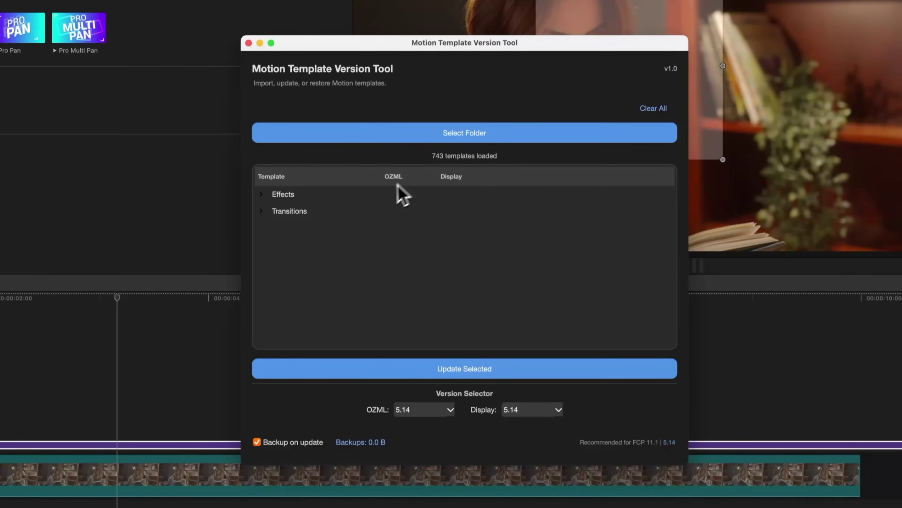
Remove the Transitions group and expand Effects to review its 736 templates at version 5.0
left_click(305, 212)
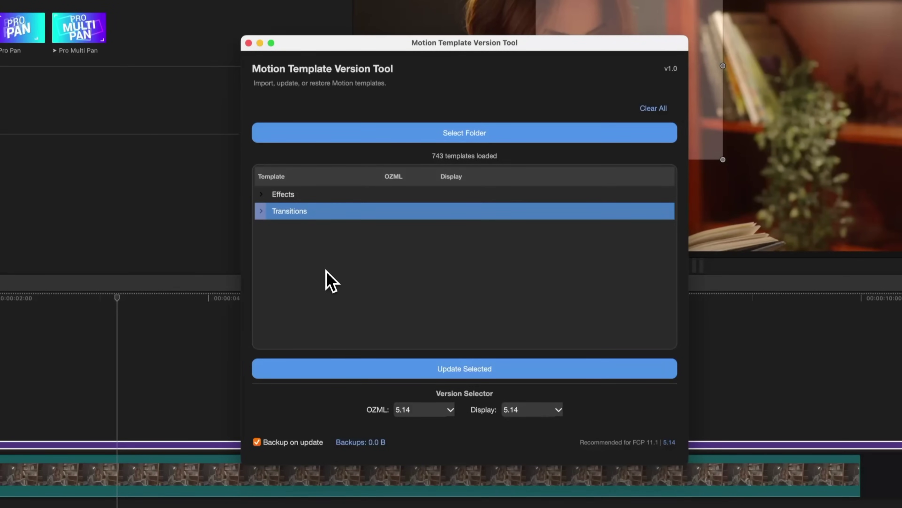
key("Delete")
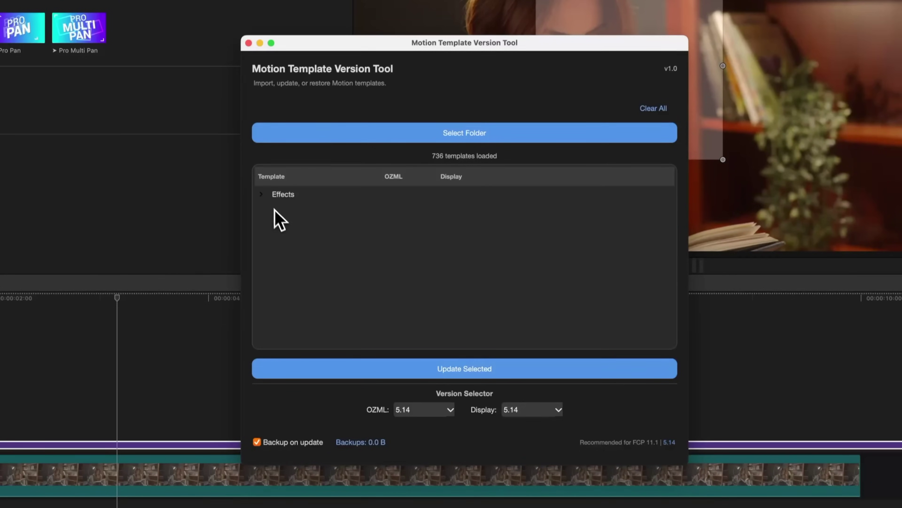
left_click(262, 195)
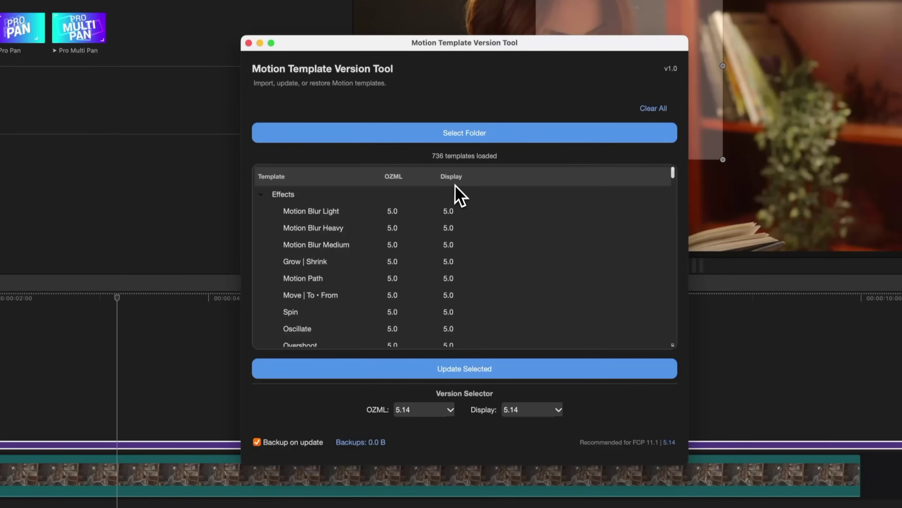
scroll(458, 208, "down", 10)
scroll(449, 231, "down", 3)
scroll(451, 246, "up", 10)
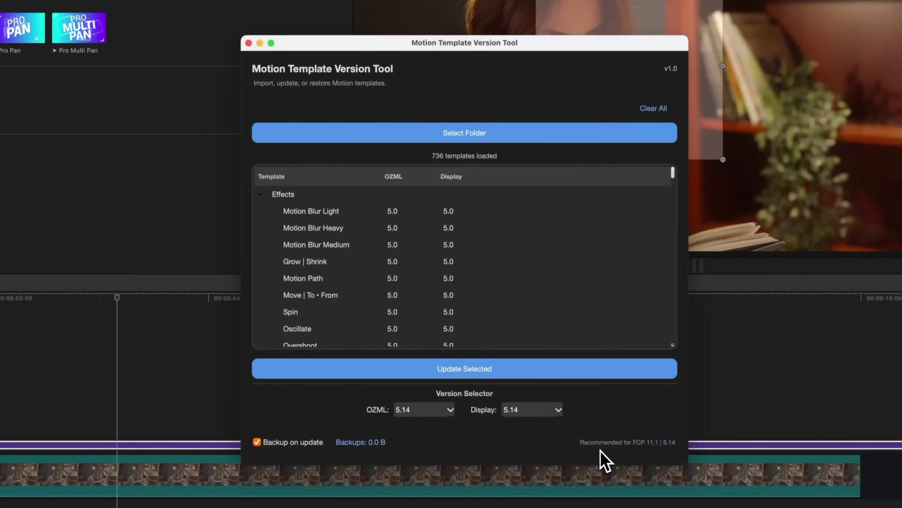
left_click(603, 444)
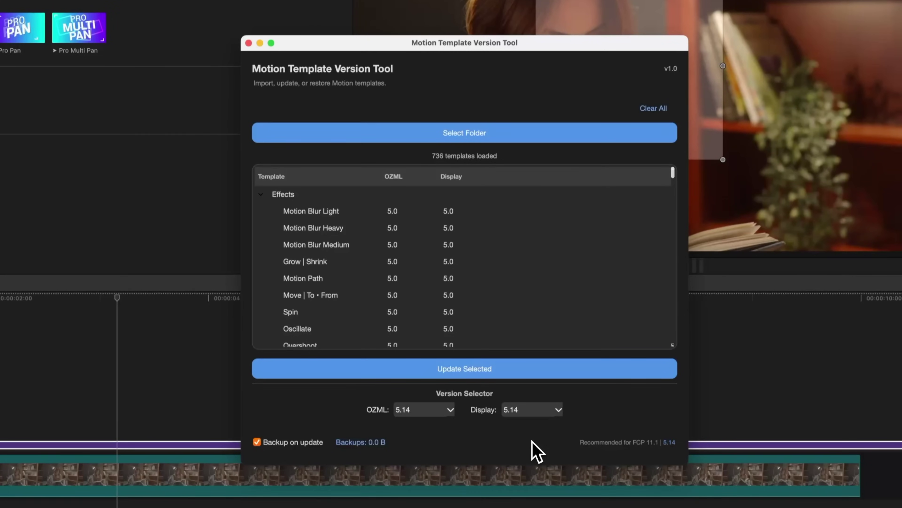
Try OZML 5.2 and Display 5.5.2, reset both to recommended 5.14, and update all templates
left_click(424, 412)
left_click(427, 162)
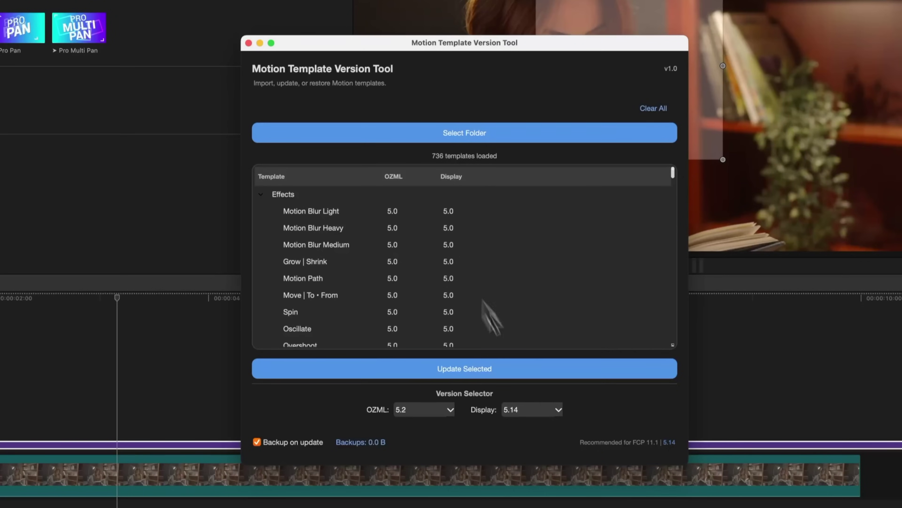
left_click(554, 411)
left_click(538, 257)
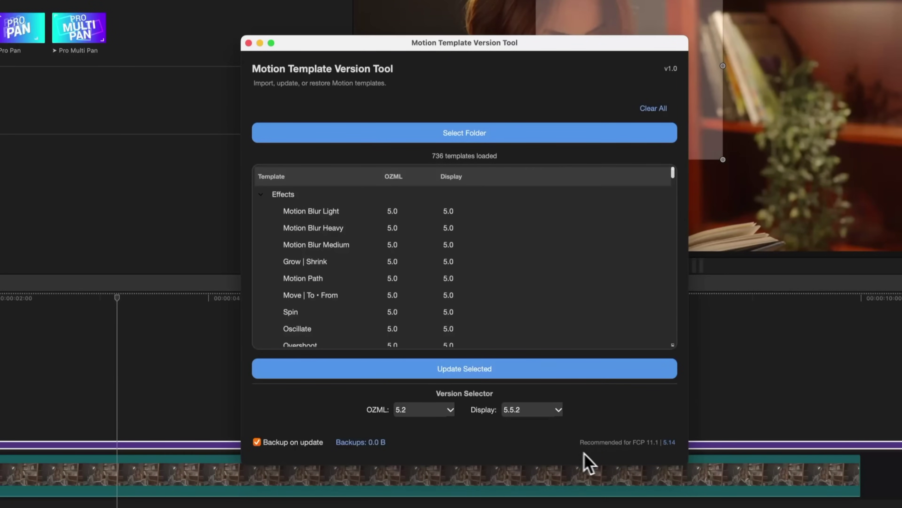
left_click(624, 445)
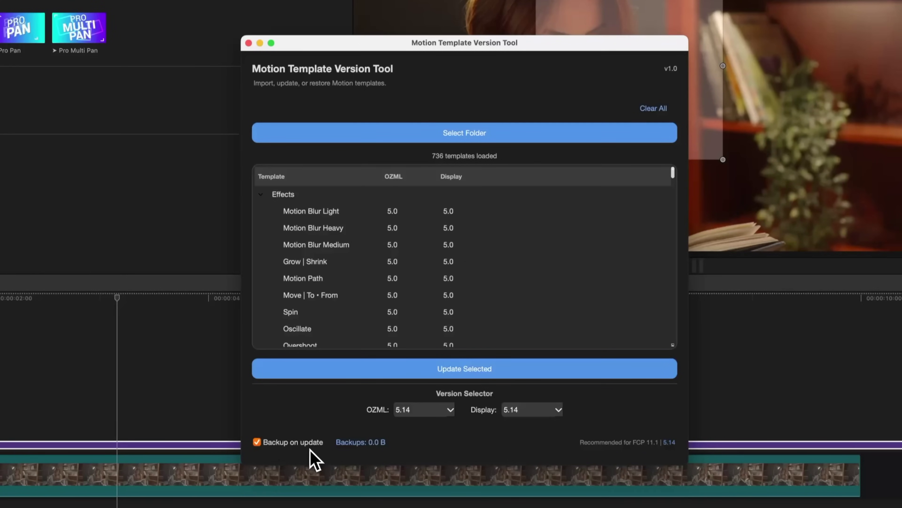
left_click(518, 372)
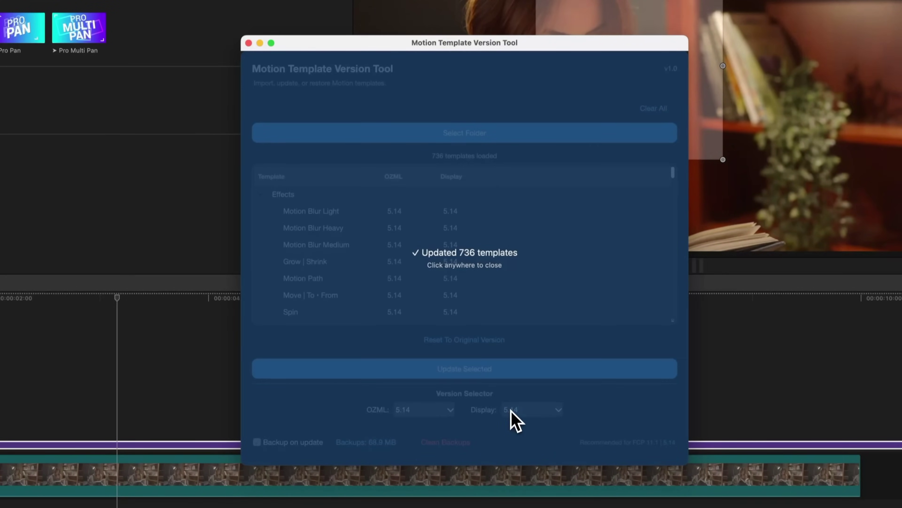
Dismiss the completion notice, check the 5.14 versions, and open the backups folder in Finder
left_click(531, 371)
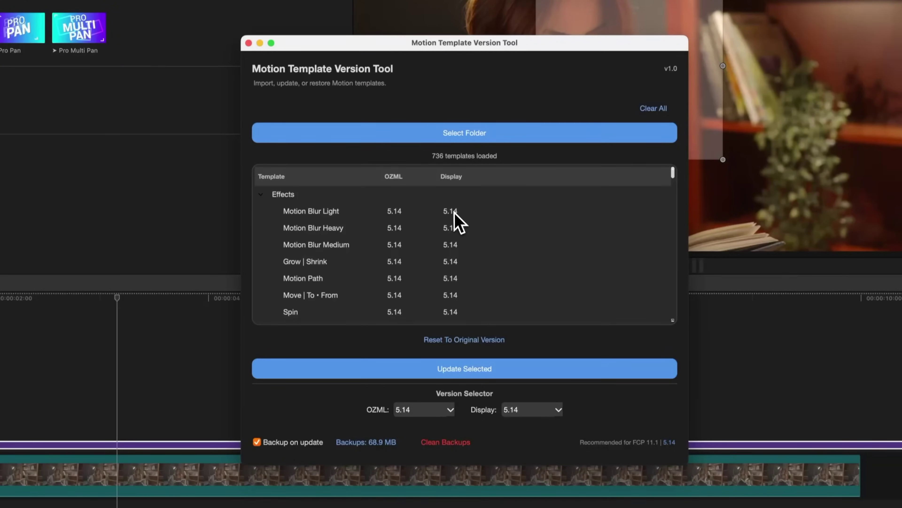
scroll(451, 288, "down", 15)
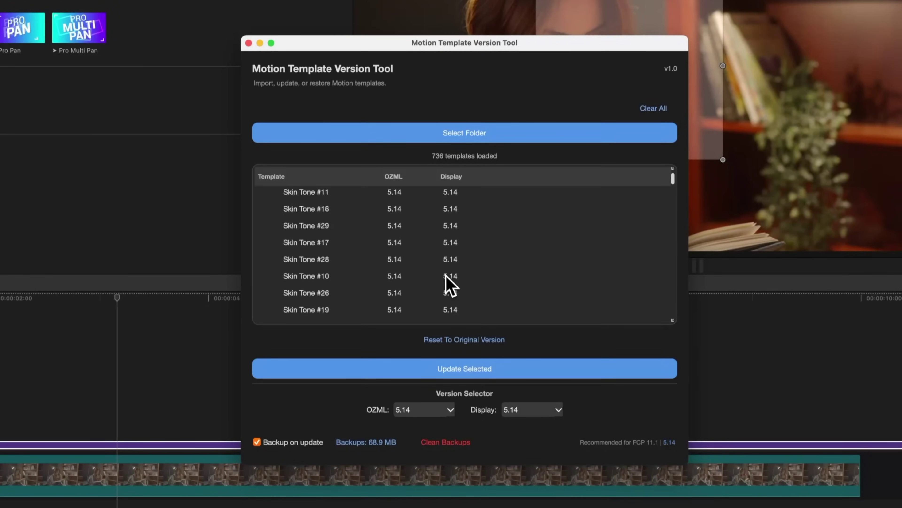
scroll(444, 274, "up", 15)
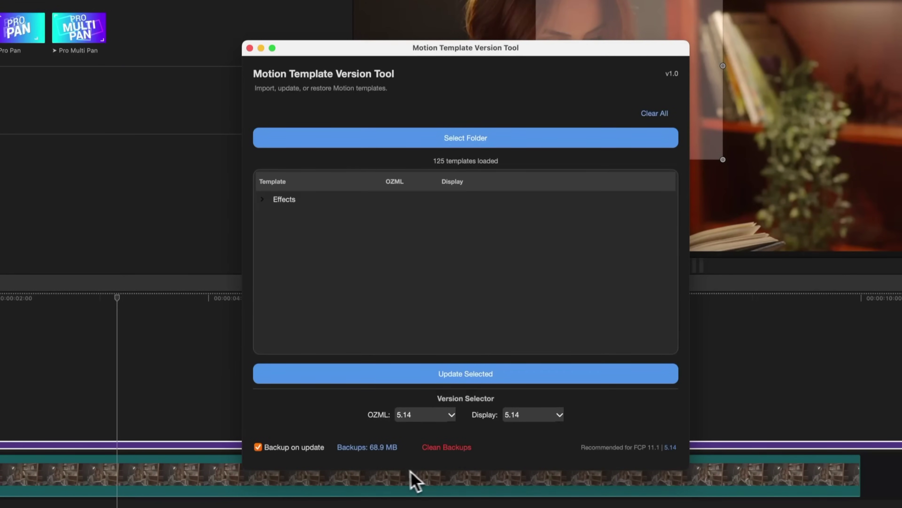
left_click(366, 448)
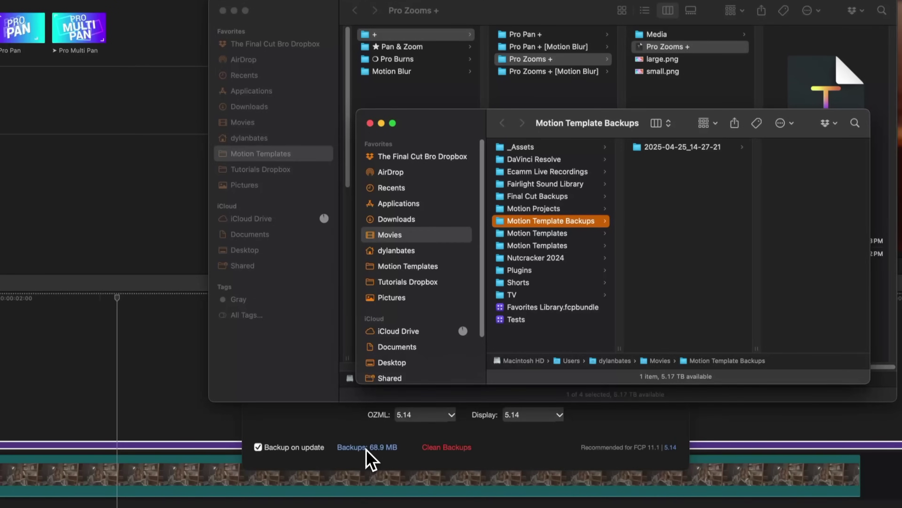
Browse the 2025-04-25_14-27-21 backup's .moef files, then move all backups to Trash
left_click(695, 149)
scroll(792, 178, "down", 20)
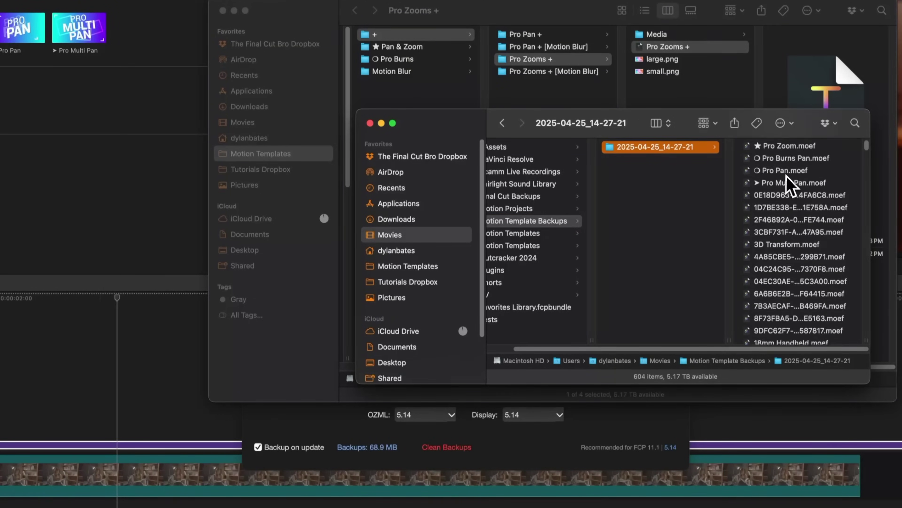
scroll(835, 213, "up", 20)
scroll(824, 218, "up", 1)
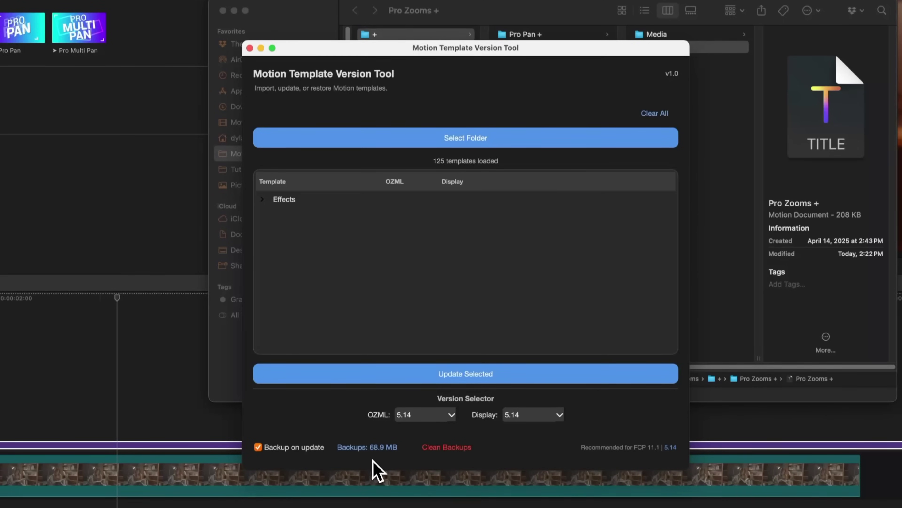
left_click(432, 449)
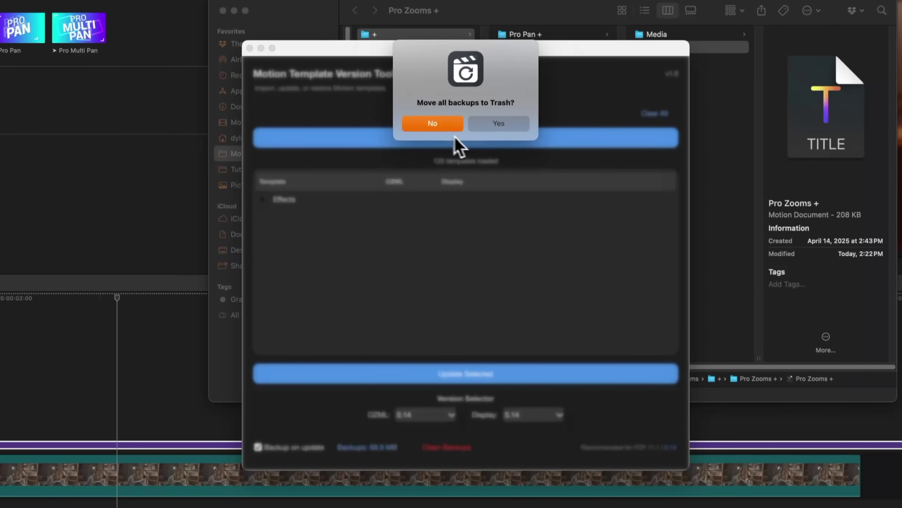
left_click(496, 137)
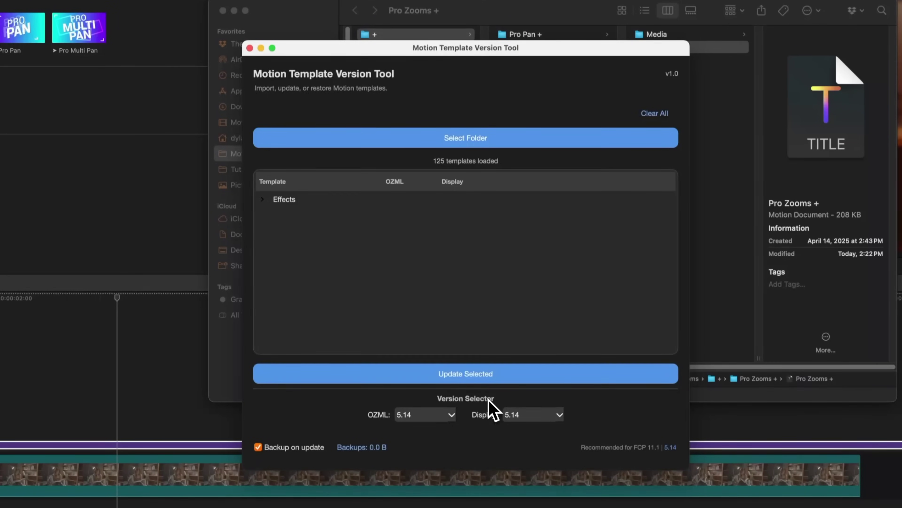